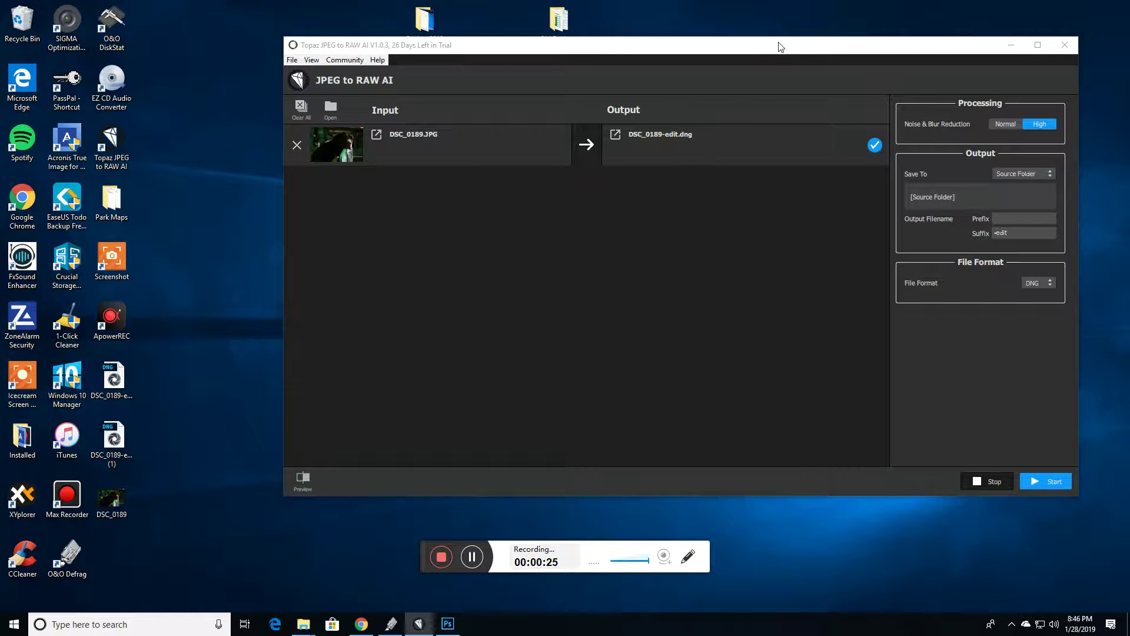
- Move the Topaz JPEG to RAW AI window slightly left while DSC_0189.JPG converts to DSC_0189-edit.dng
drag(779, 47, 708, 49)
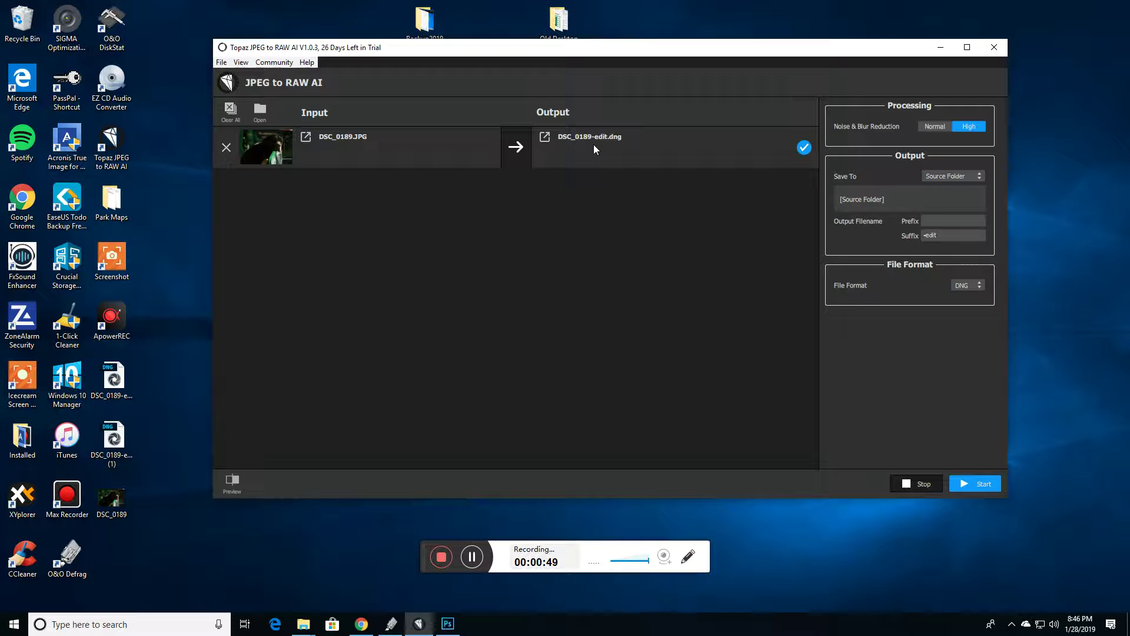
click(927, 128)
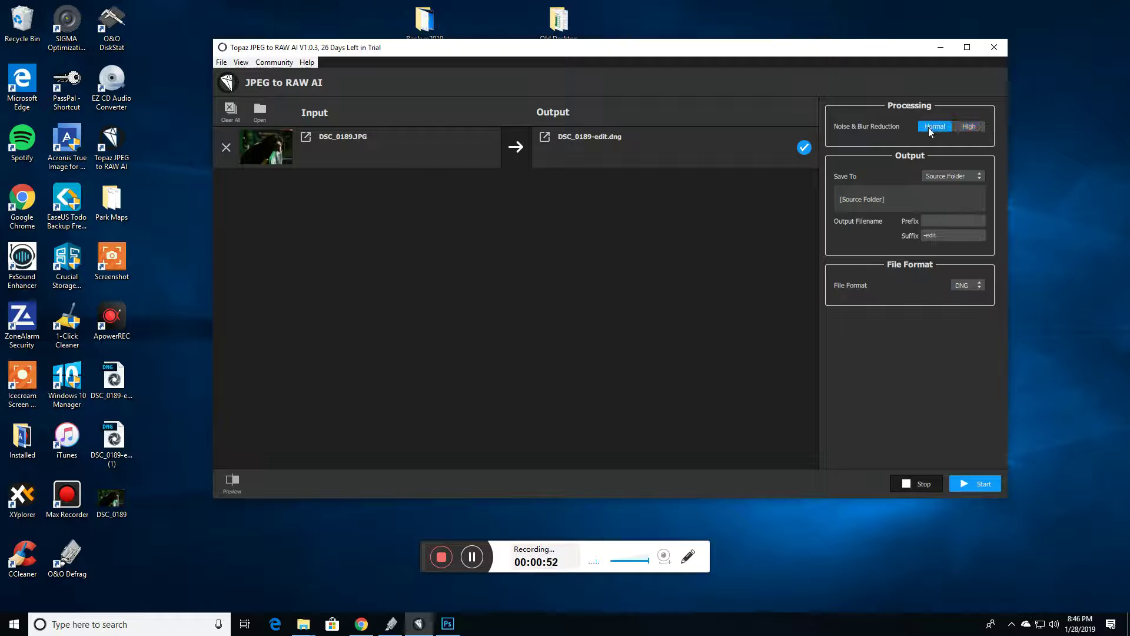
click(969, 127)
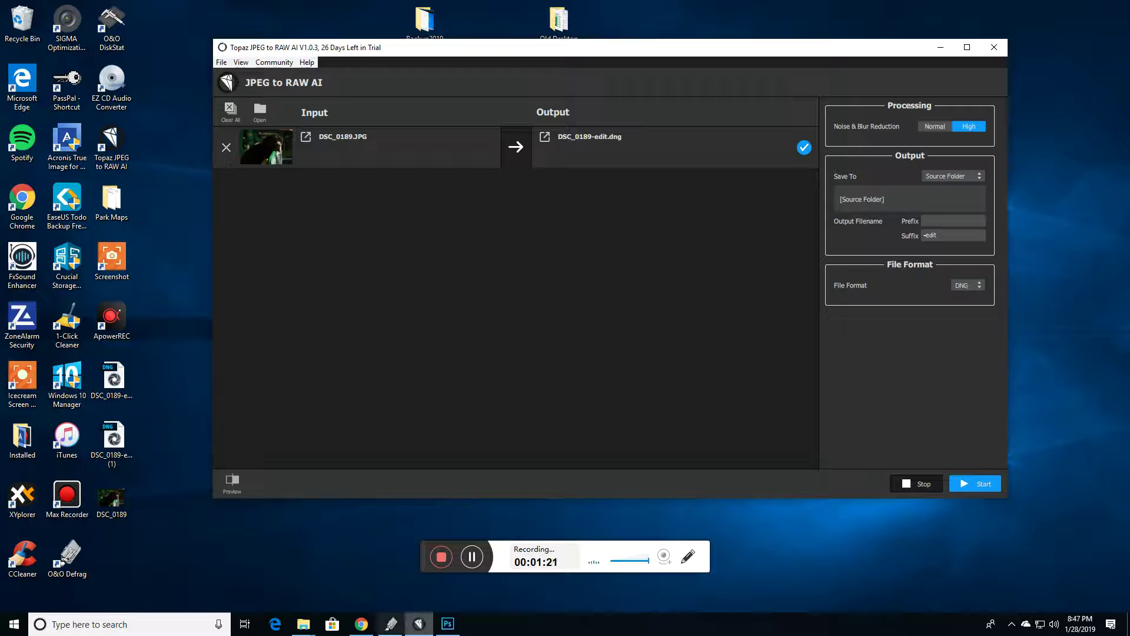
- In Photoshop, zoom into the converted DNG dog, then switch to the original DSC_0189.JPG
click(445, 626)
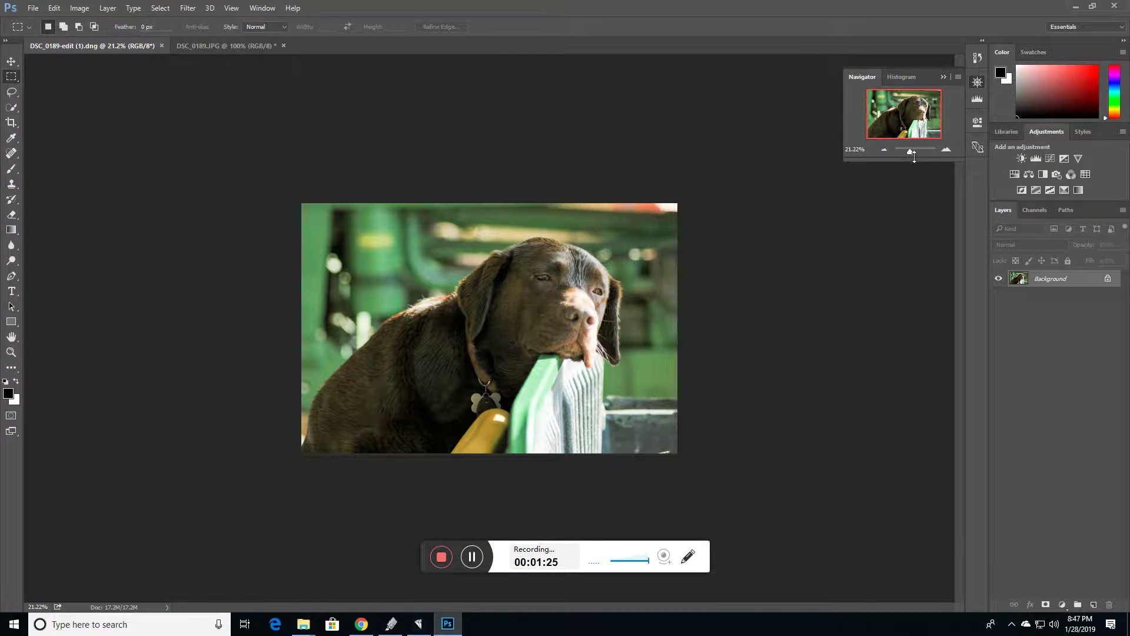
drag(910, 150, 912, 147)
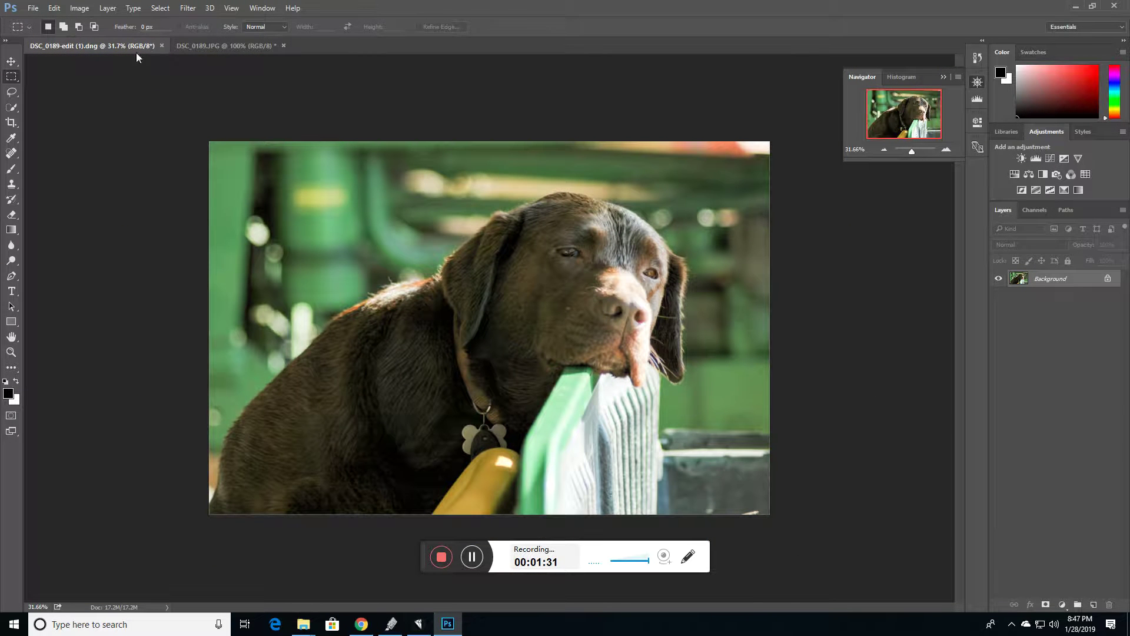
click(197, 46)
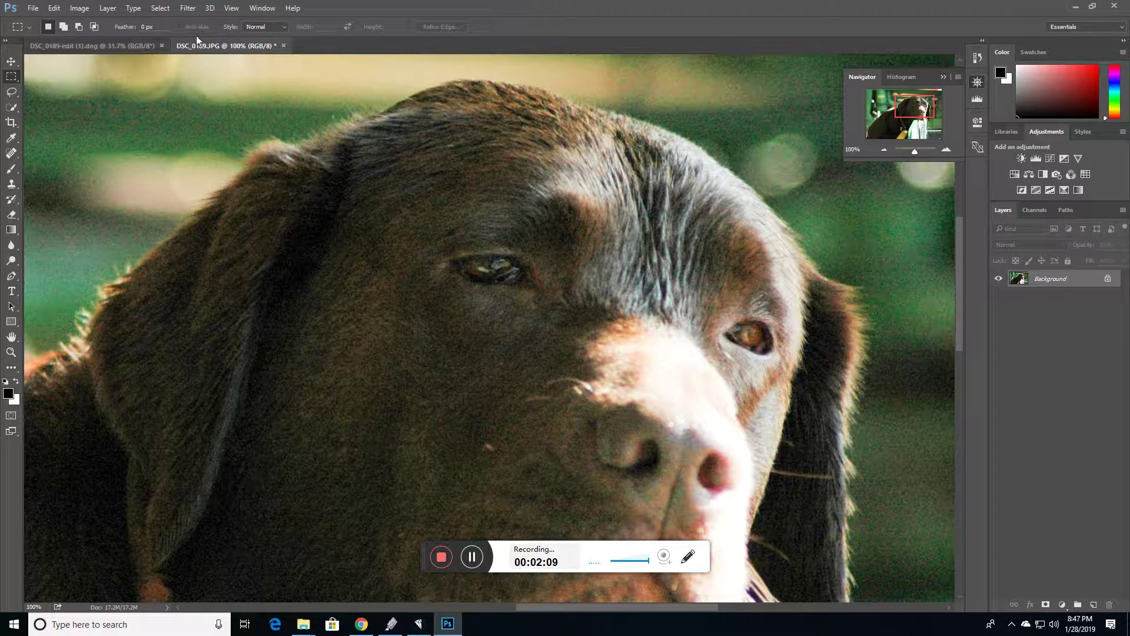
click(33, 8)
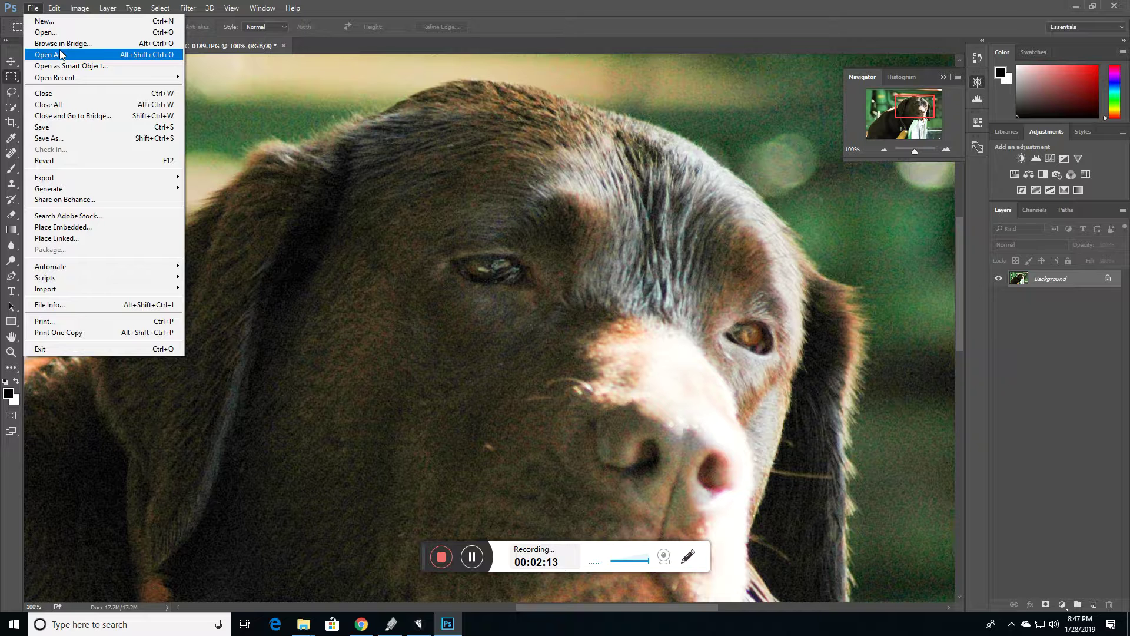
- Open the DSC_0189 JPG through File > Open, repeating the open a second time
click(59, 32)
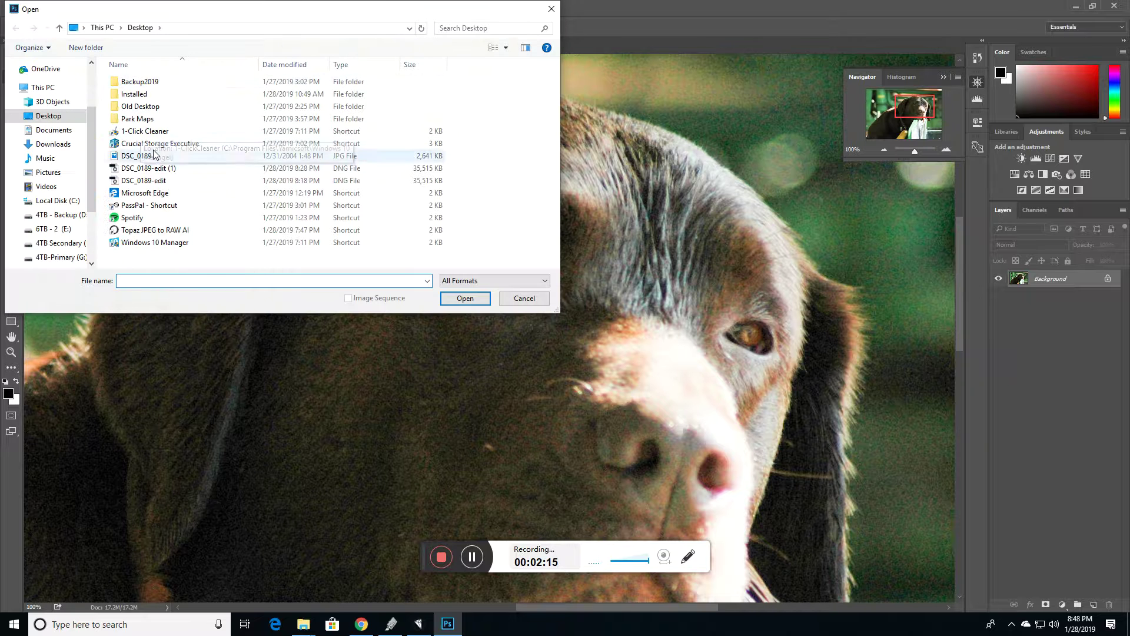
click(296, 157)
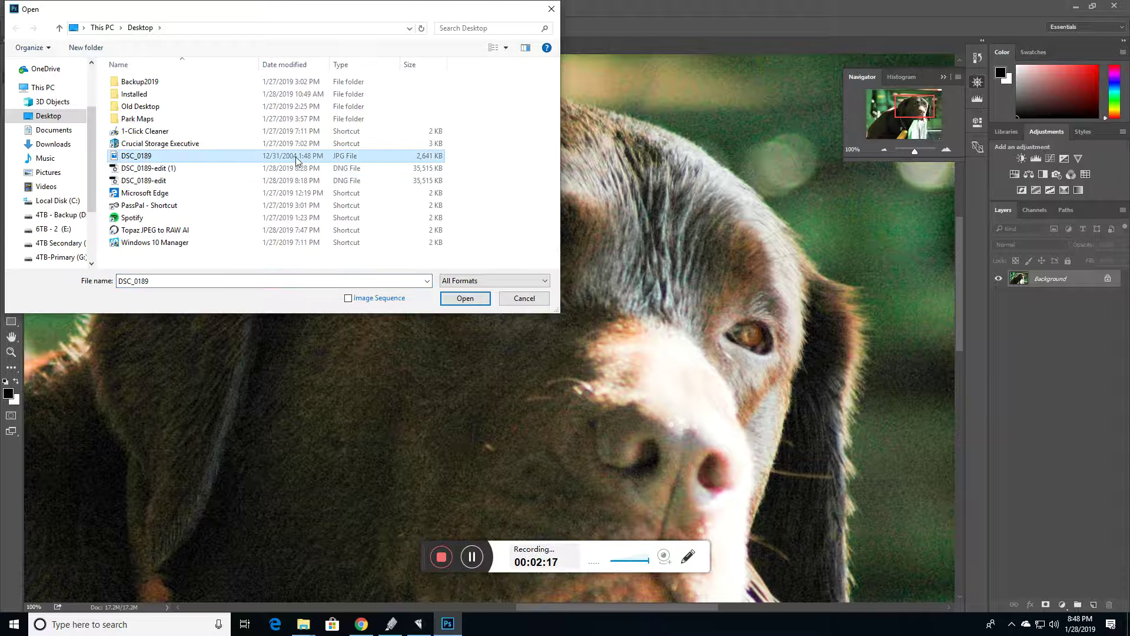
click(463, 296)
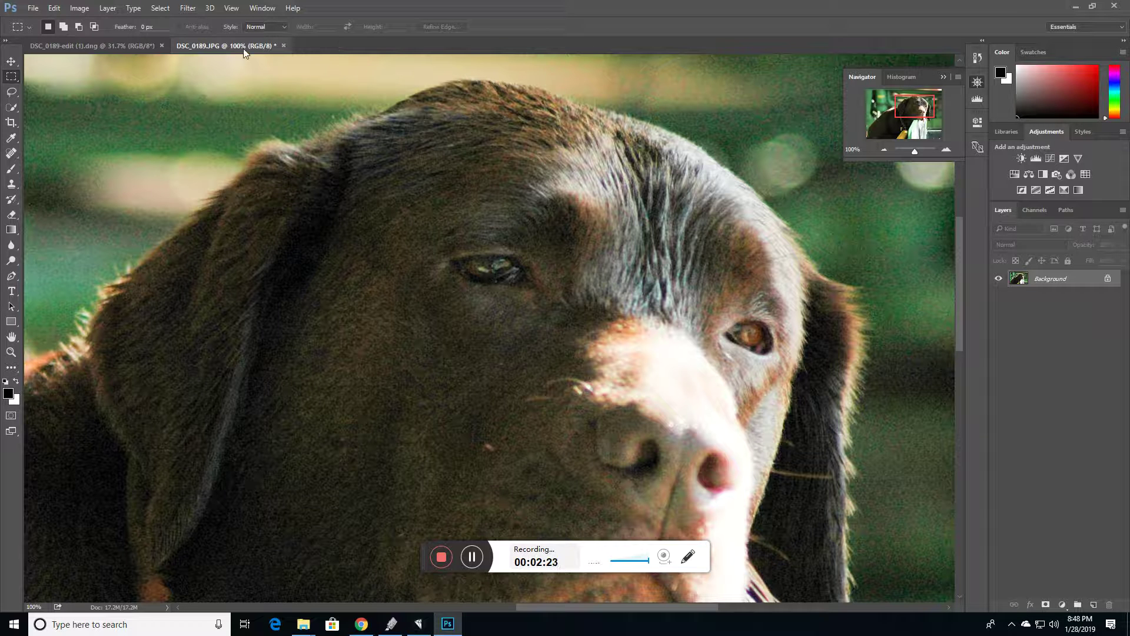
click(33, 9)
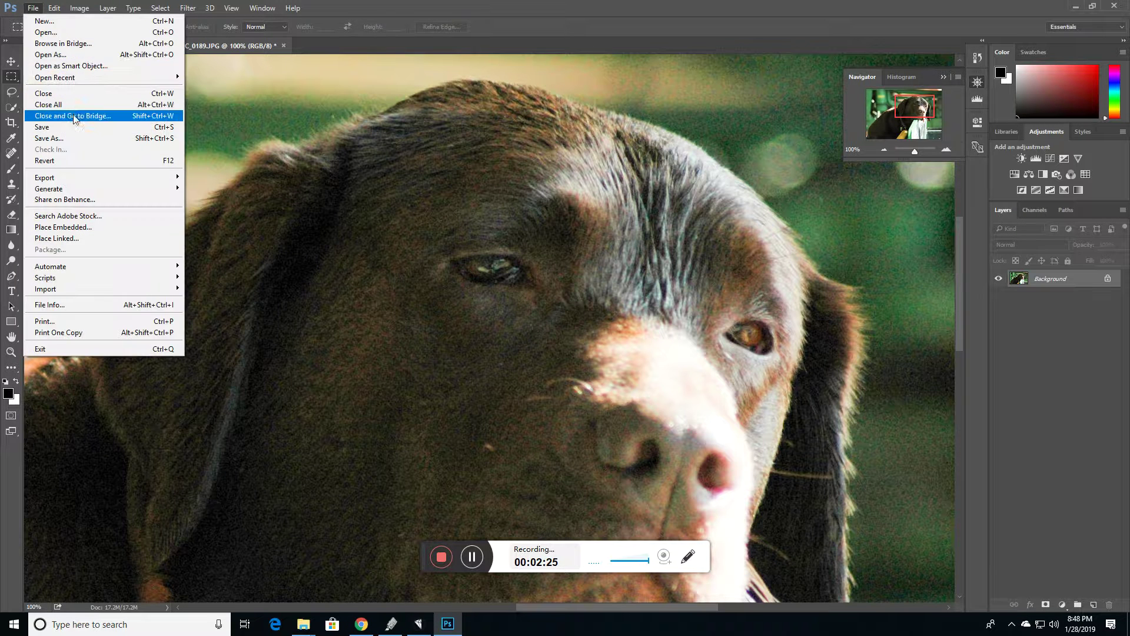
click(55, 36)
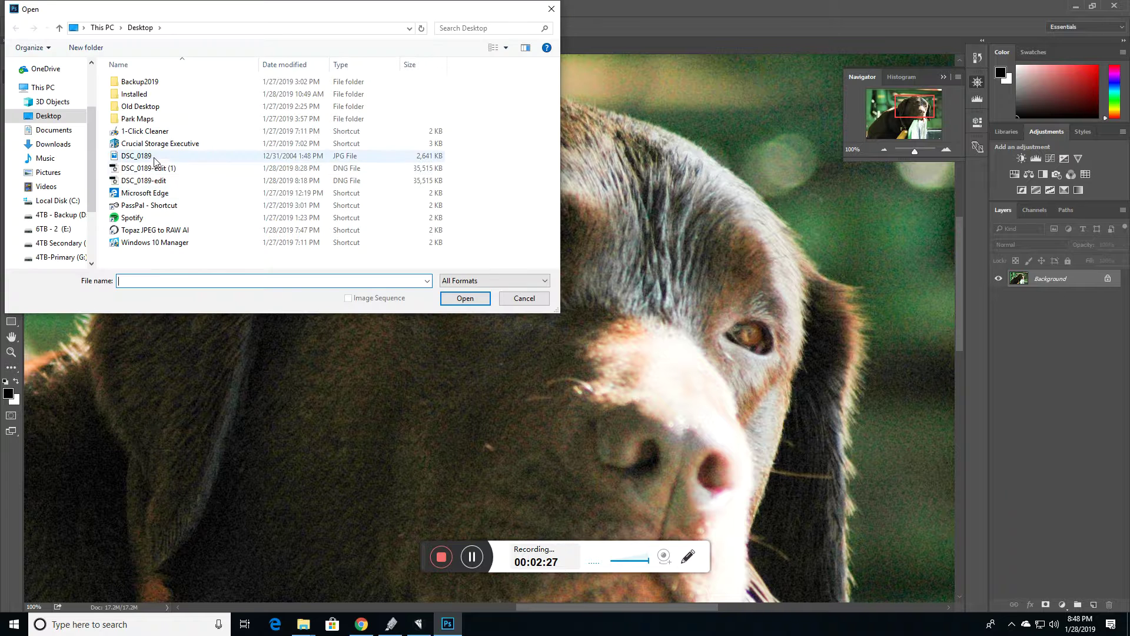
click(138, 158)
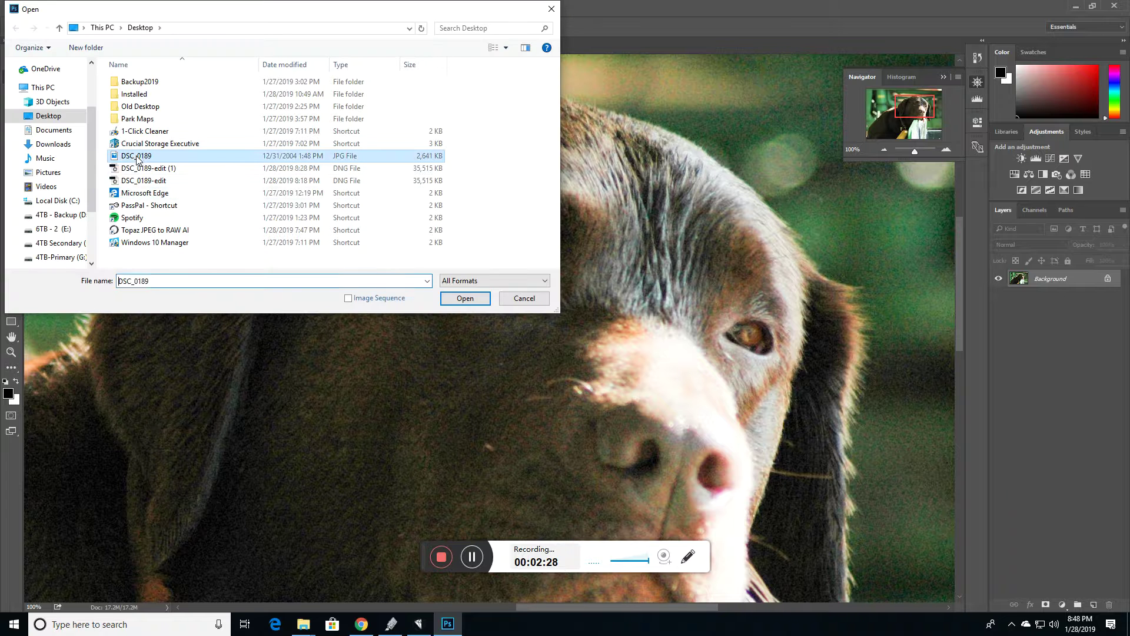
click(462, 299)
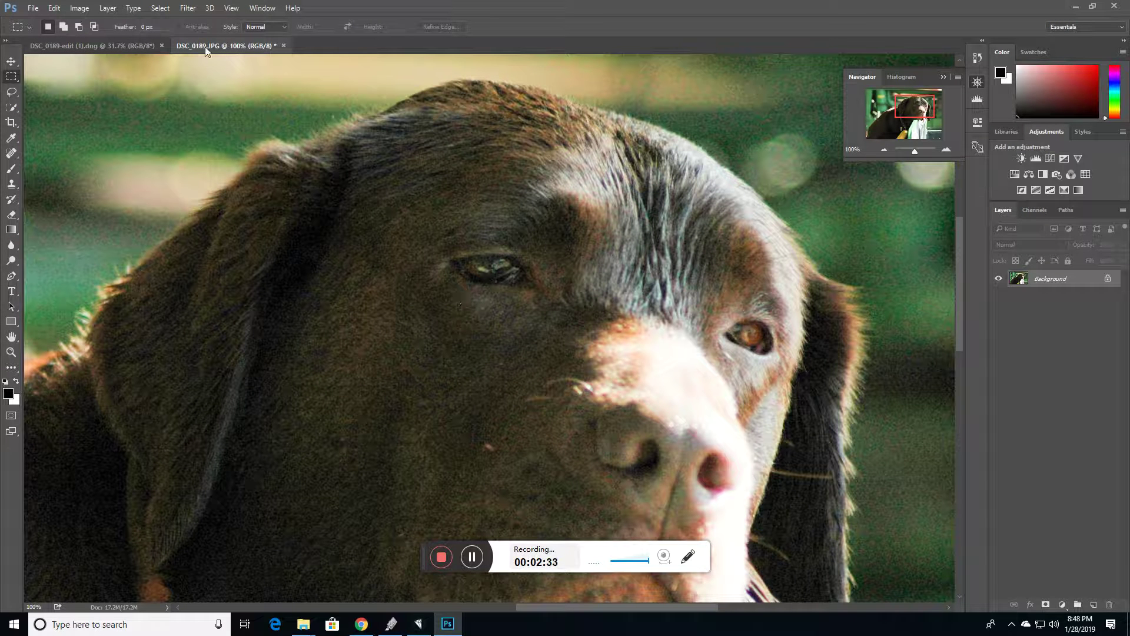
- Close DSC_0189.JPG and DSC_0189-edit (1).dng without saving changes
click(284, 46)
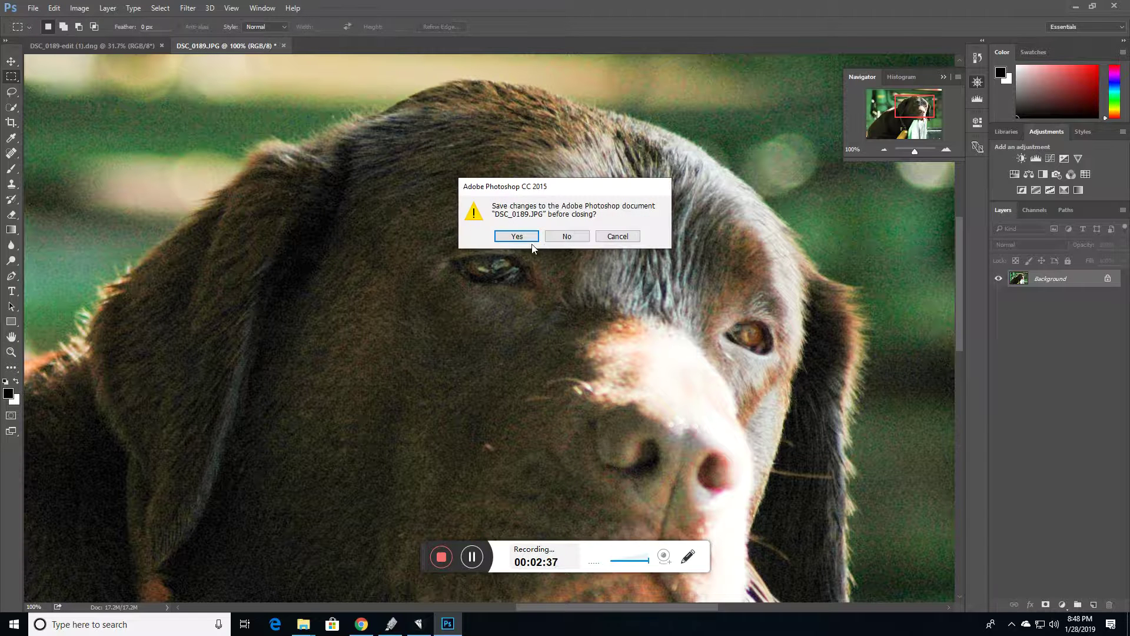
click(586, 238)
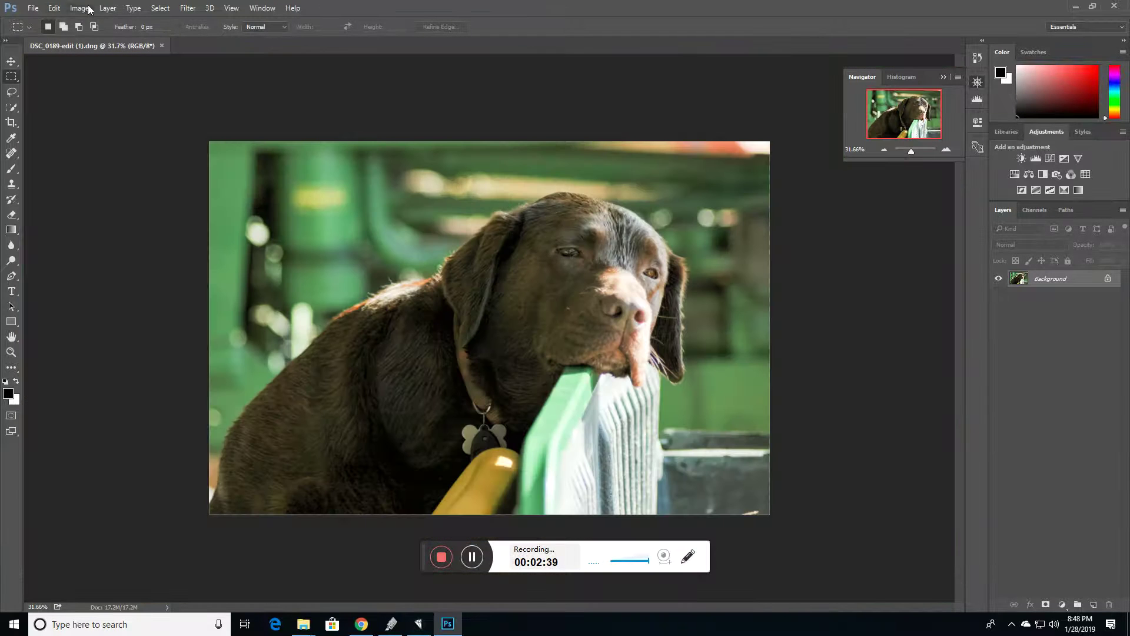
click(160, 46)
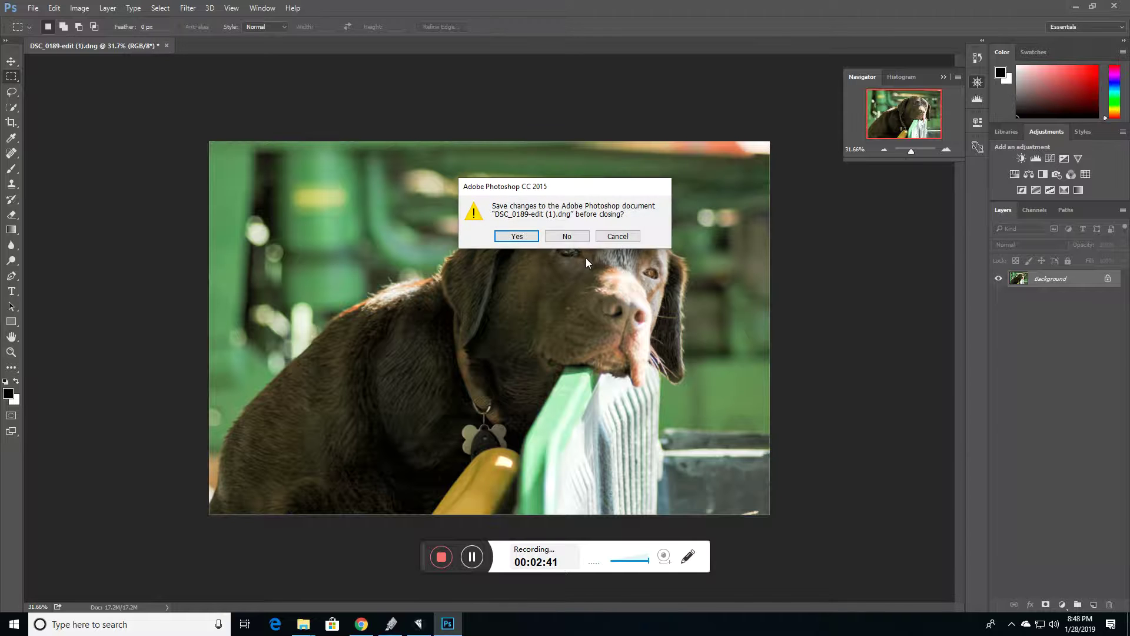
click(567, 235)
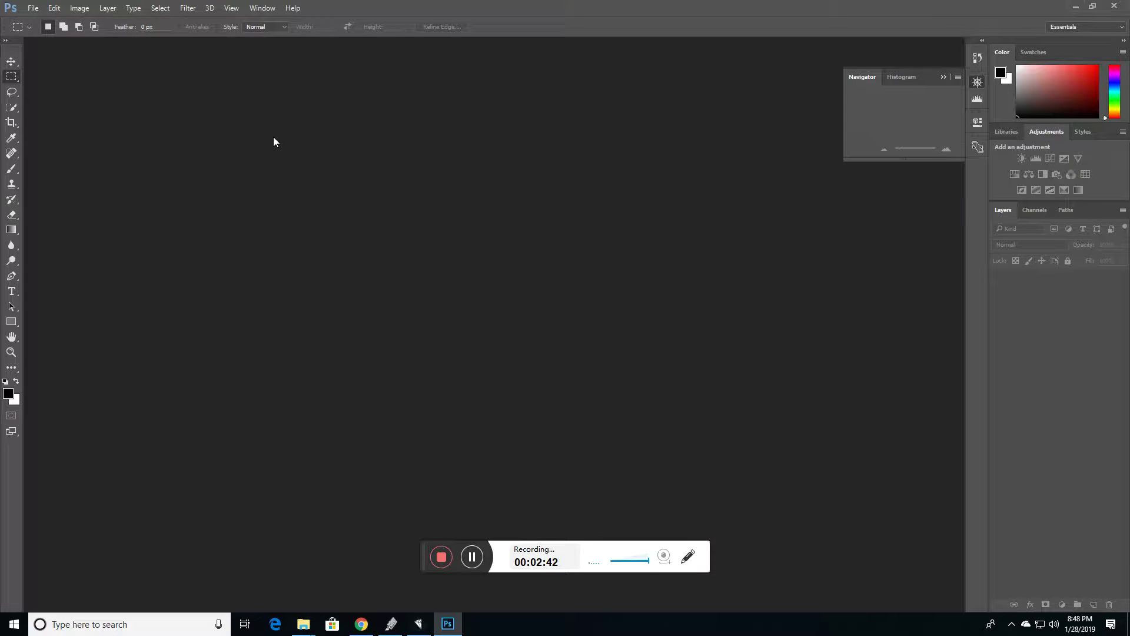
- Reopen the original DSC_0189.JPG from the Desktop
click(32, 8)
click(65, 33)
click(169, 146)
click(154, 156)
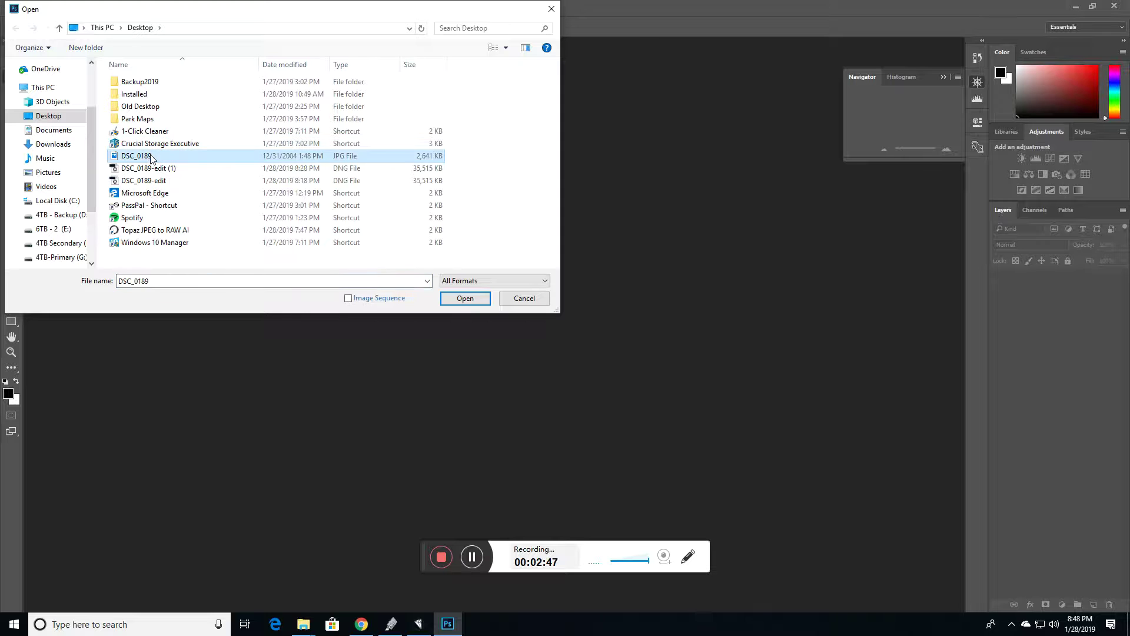
click(465, 299)
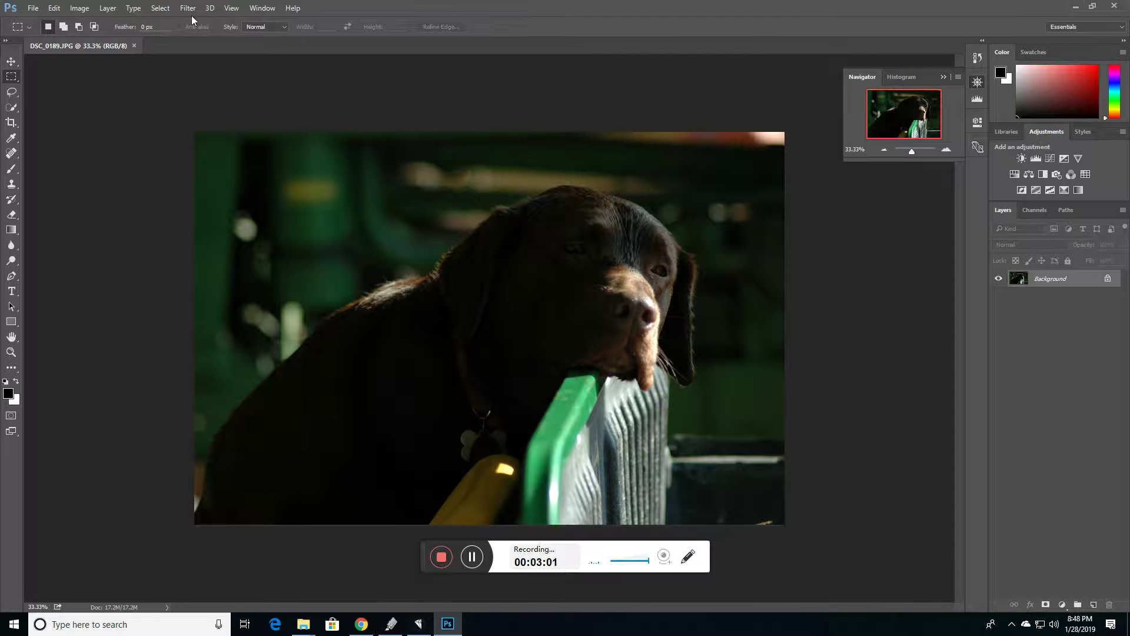
- Apply a Camera Raw Filter raising the dog photo's Exposure to +2.60
click(162, 12)
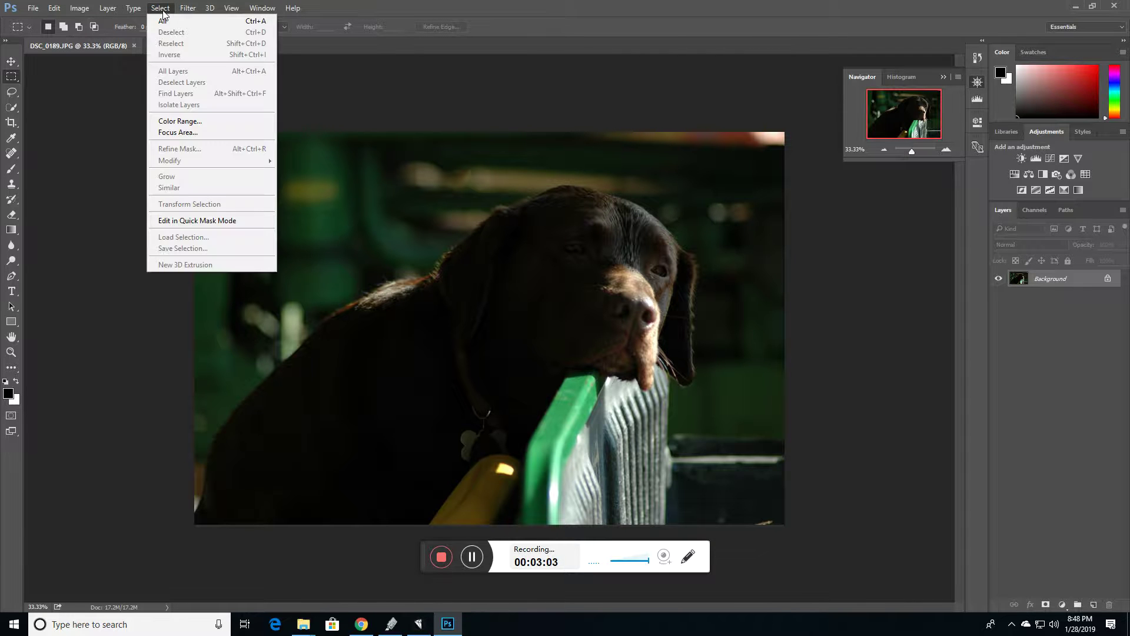
mouse_move(190, 11)
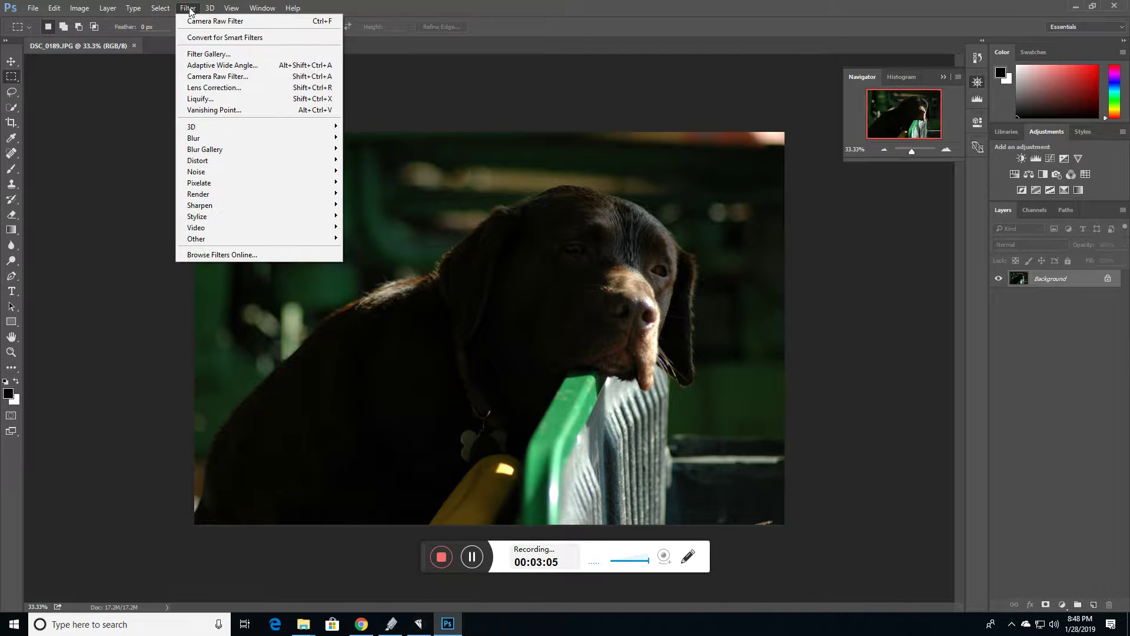
click(234, 76)
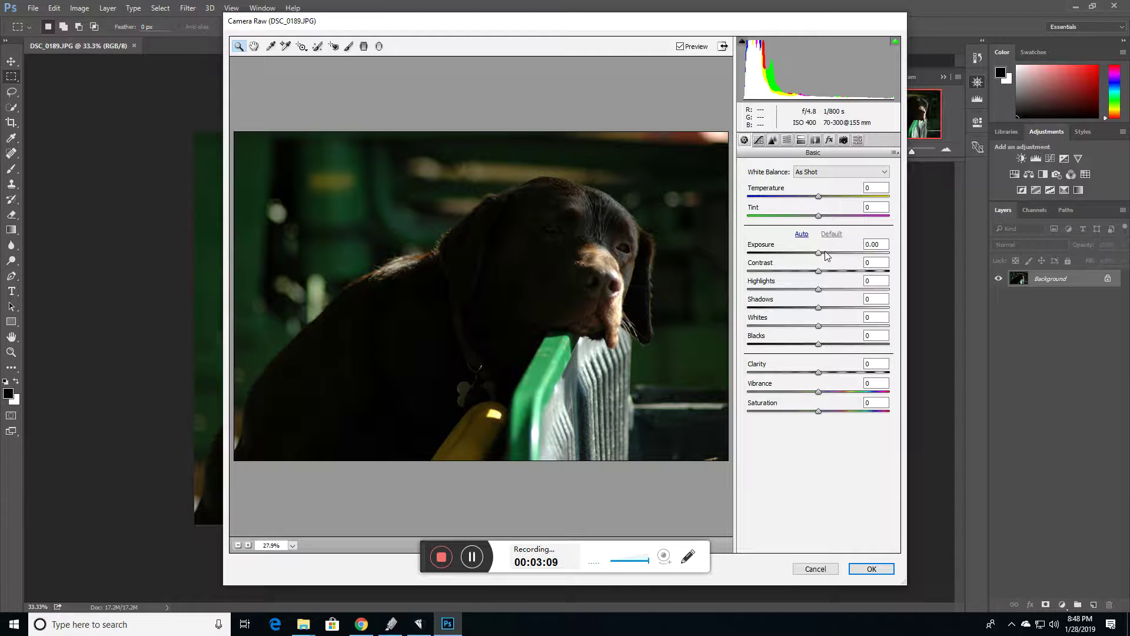
drag(819, 253, 856, 249)
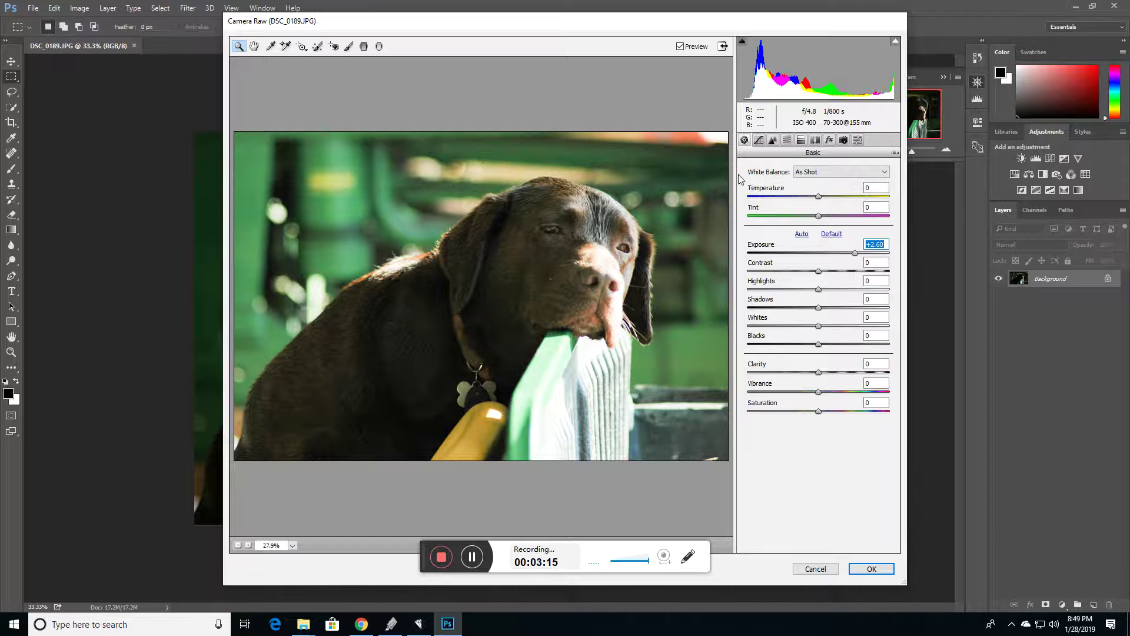
click(880, 566)
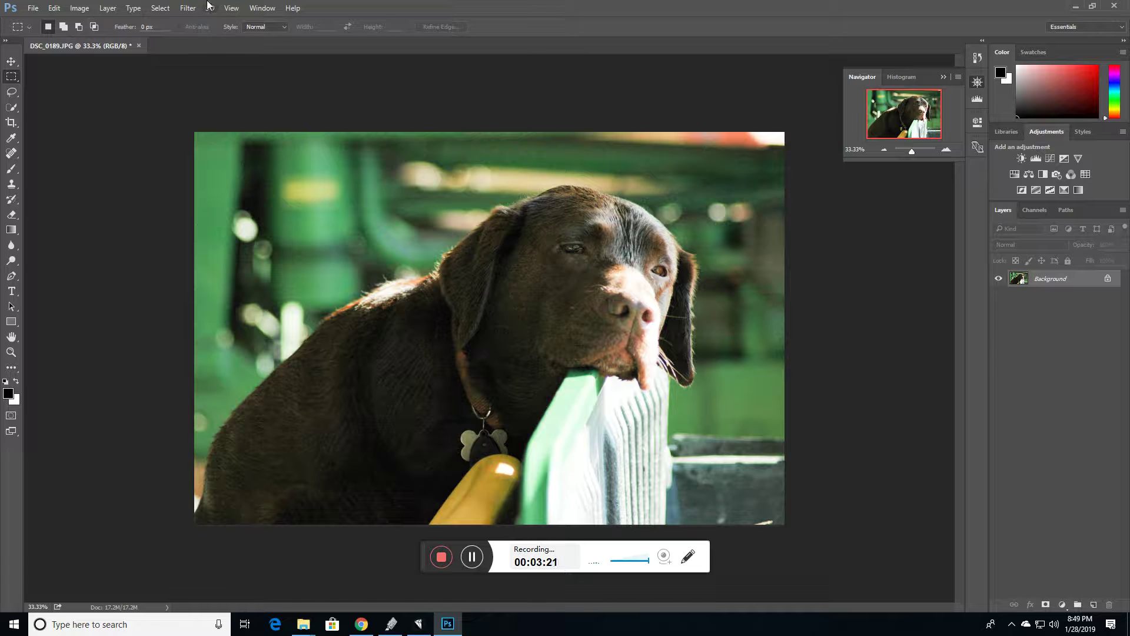
- View the brightened JPG at 100% and pan to the dog's face
click(232, 7)
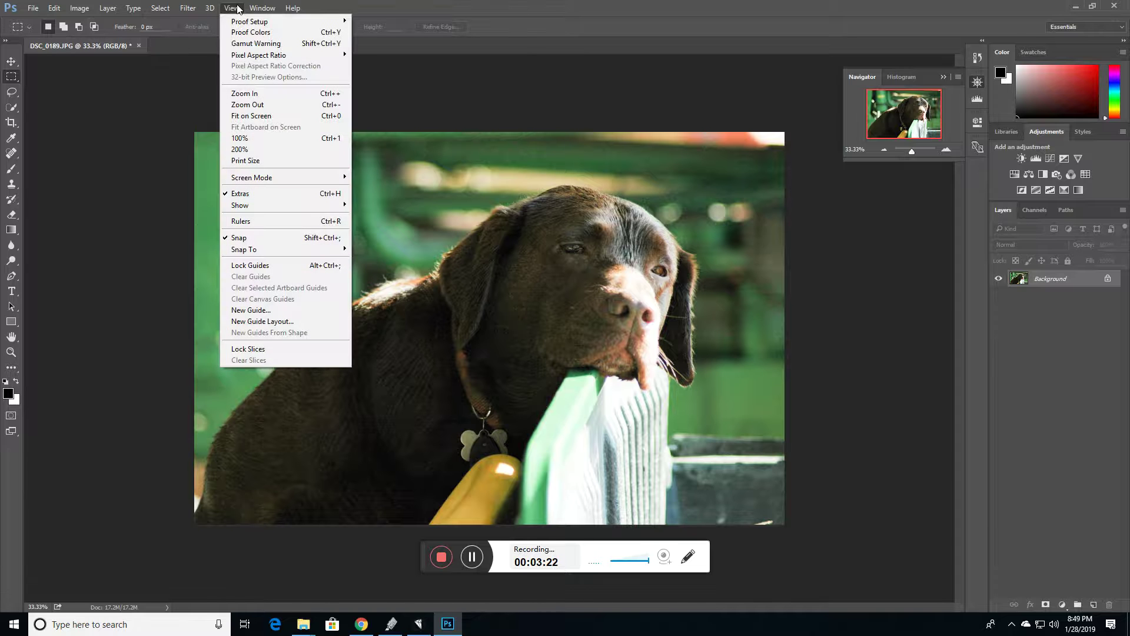
click(272, 140)
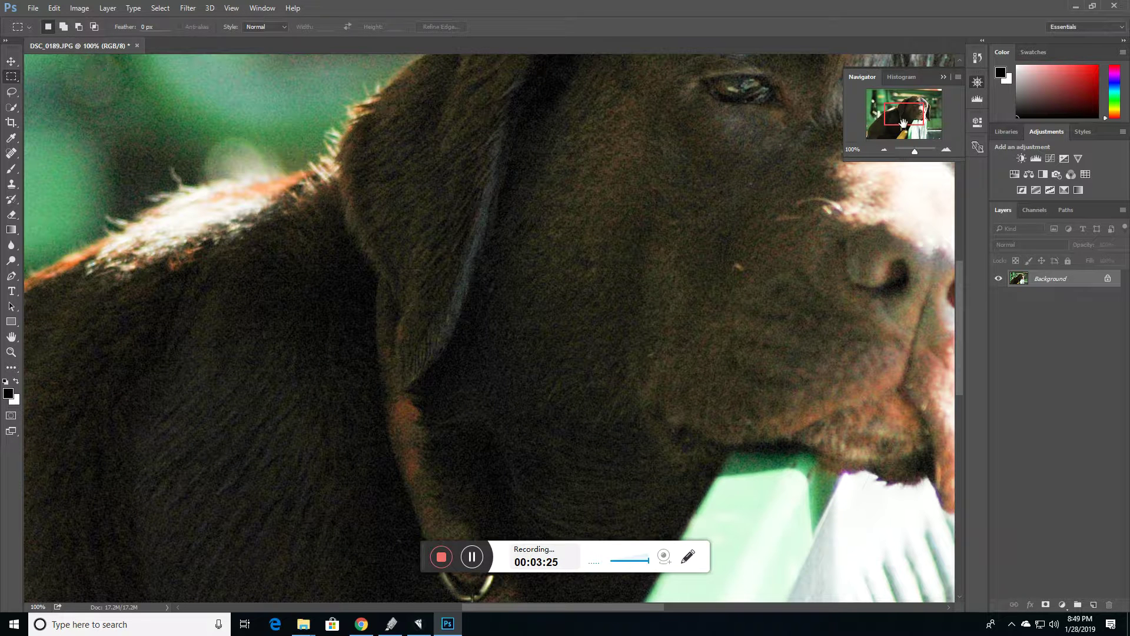
drag(904, 123, 918, 103)
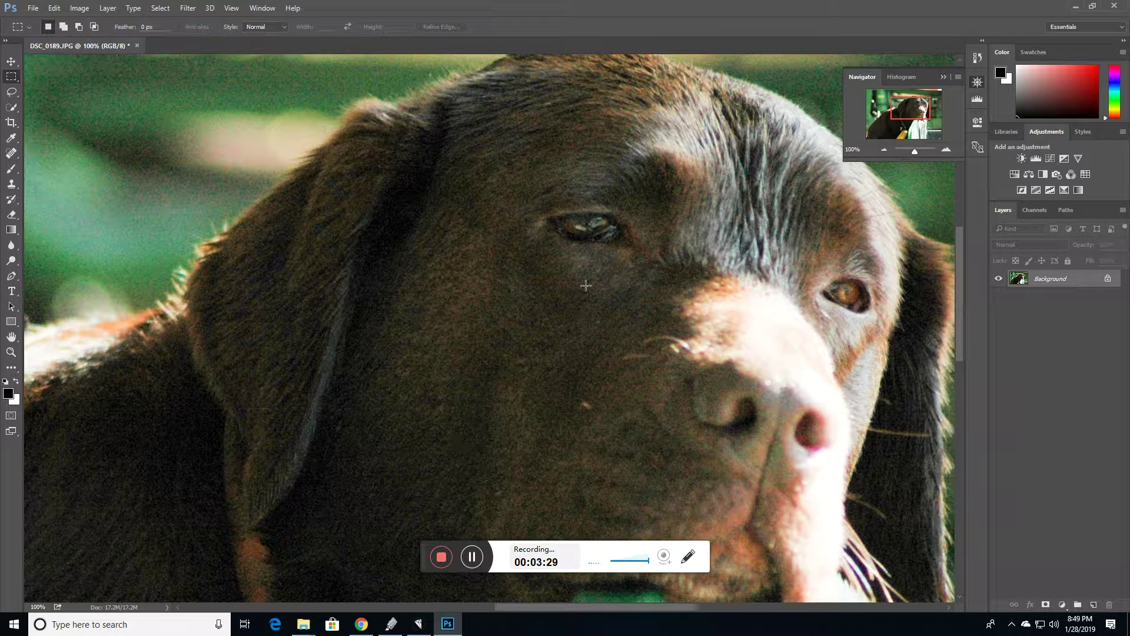
- Bring up the Open dialog listing the DSC_0189 files on the Desktop
click(33, 8)
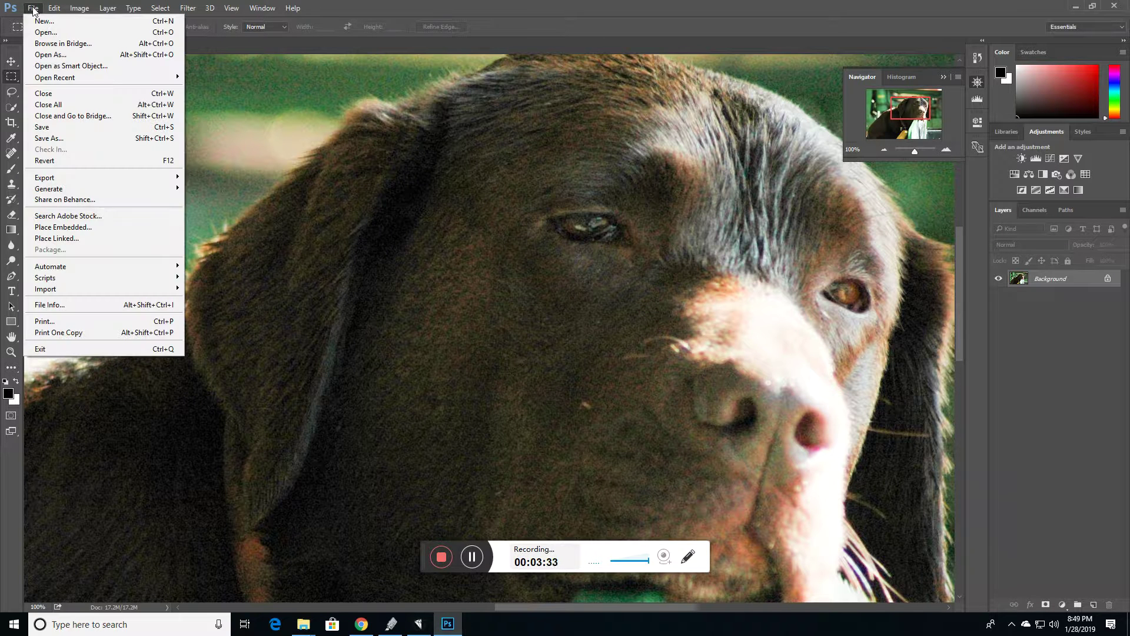
click(33, 8)
click(54, 8)
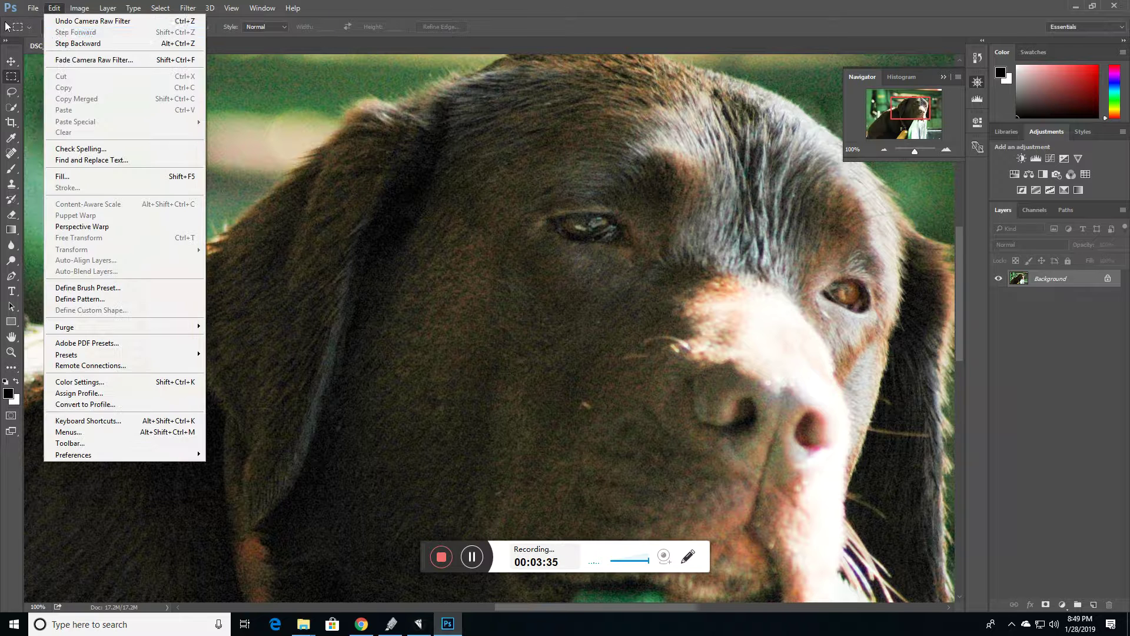
mouse_move(35, 9)
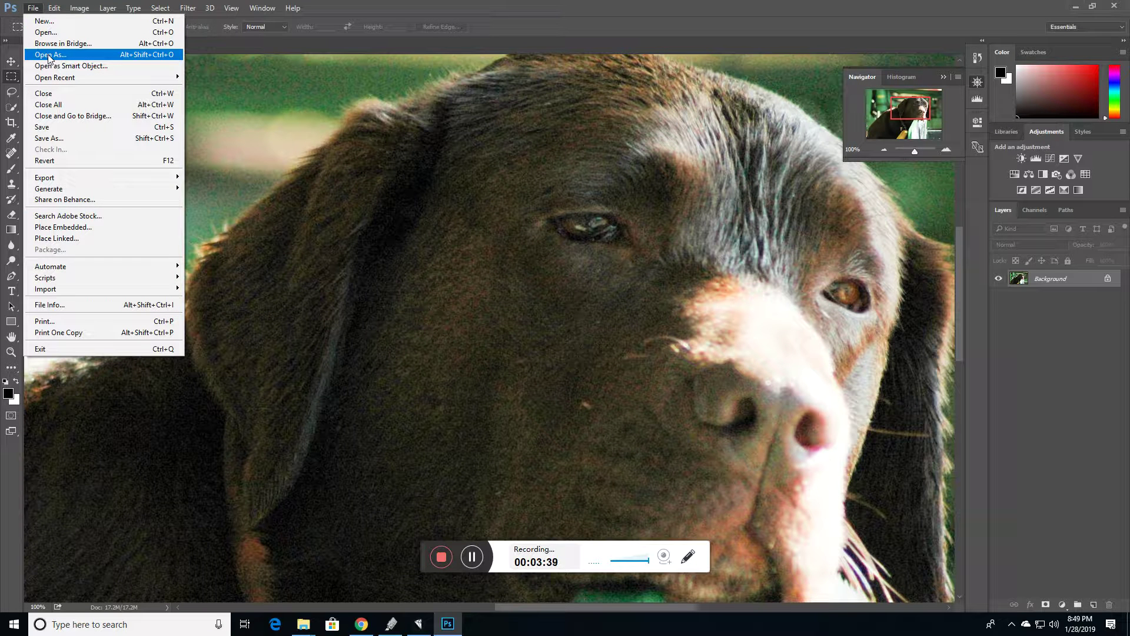
click(43, 34)
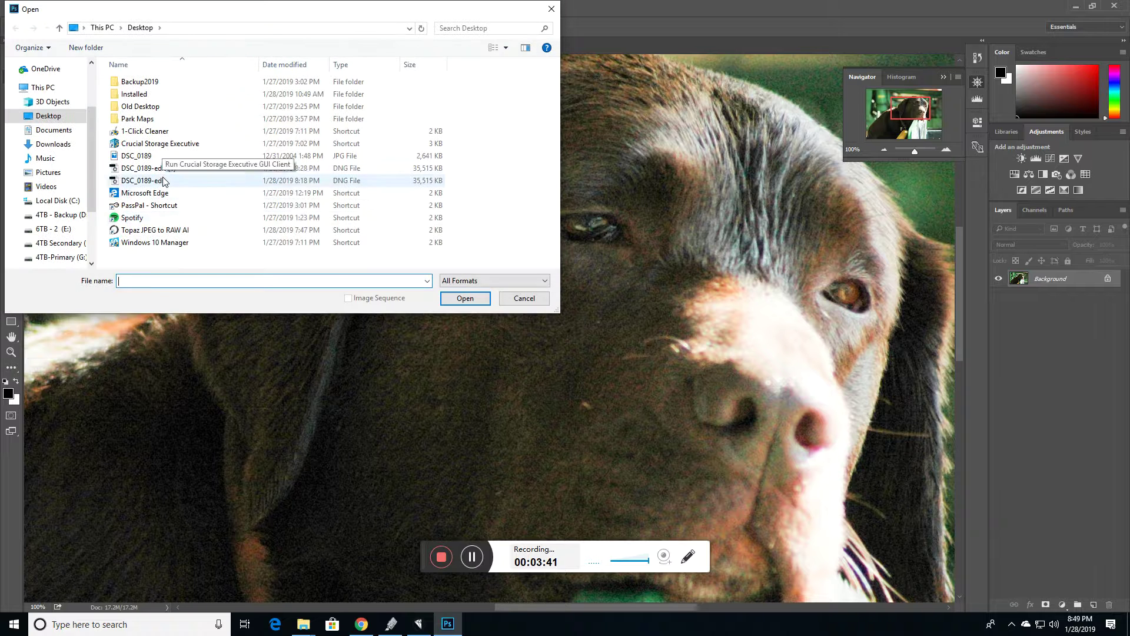
- Open DSC_0189-edit (1).dng through Camera Raw at +2.60 exposure as a new document
click(150, 170)
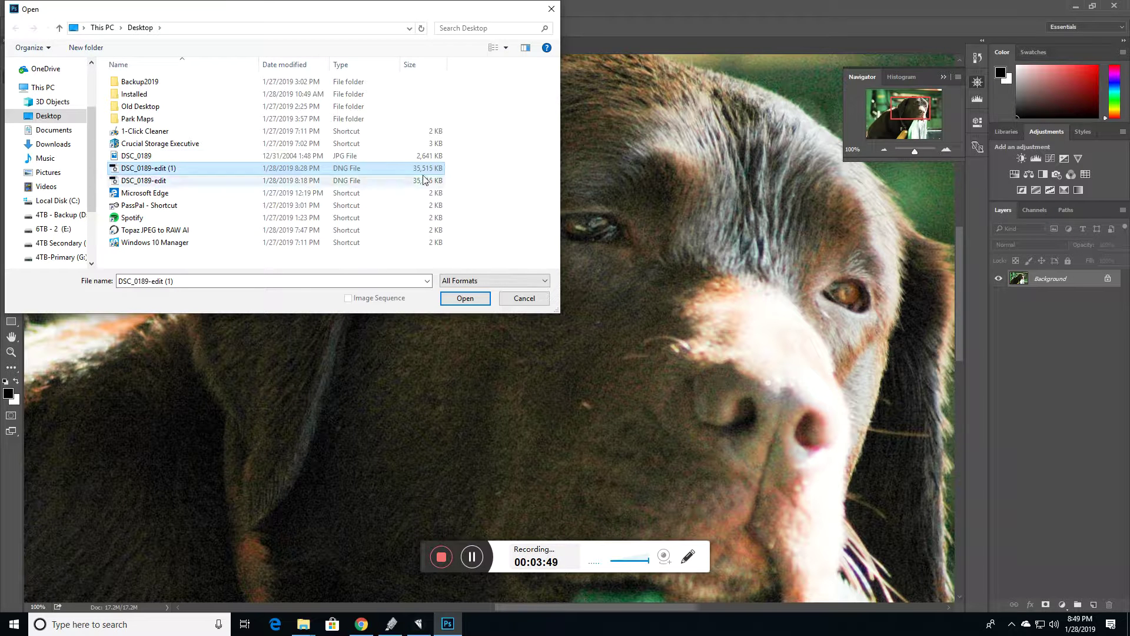
click(470, 301)
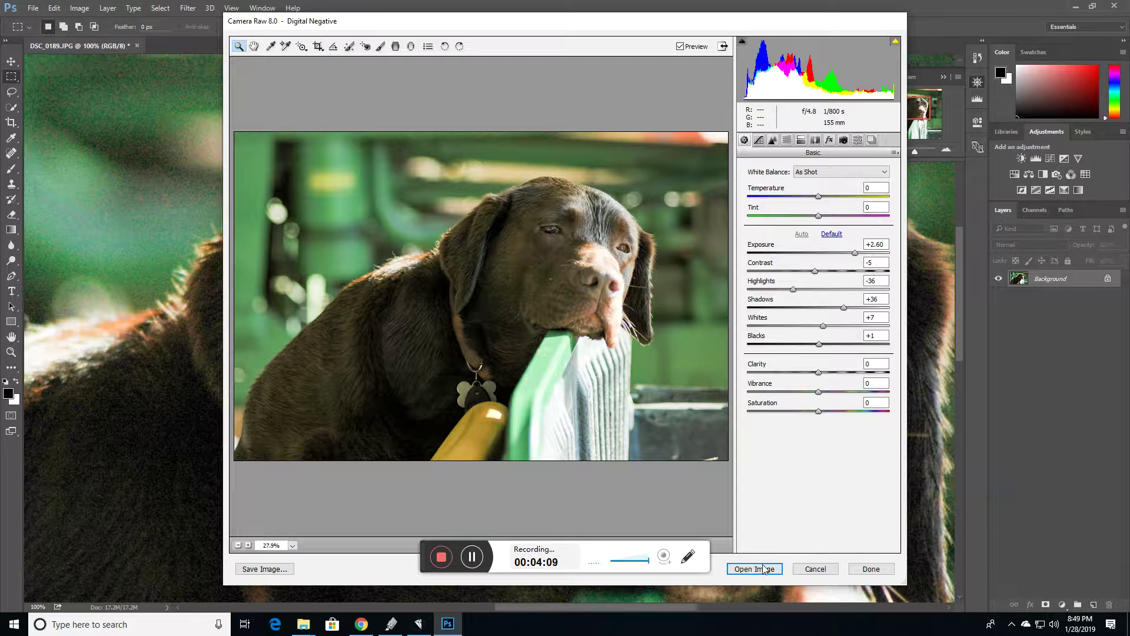
click(744, 569)
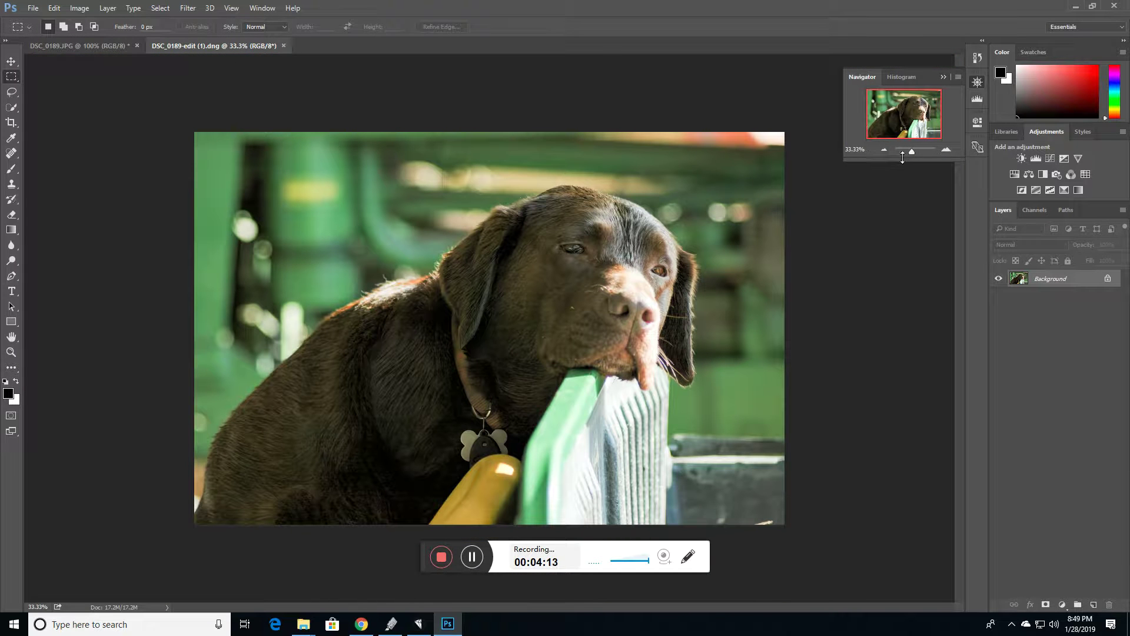
- Inspect the DNG dog's face at 100%, panning across the head, then zoom out to the whole photo
drag(913, 146, 914, 144)
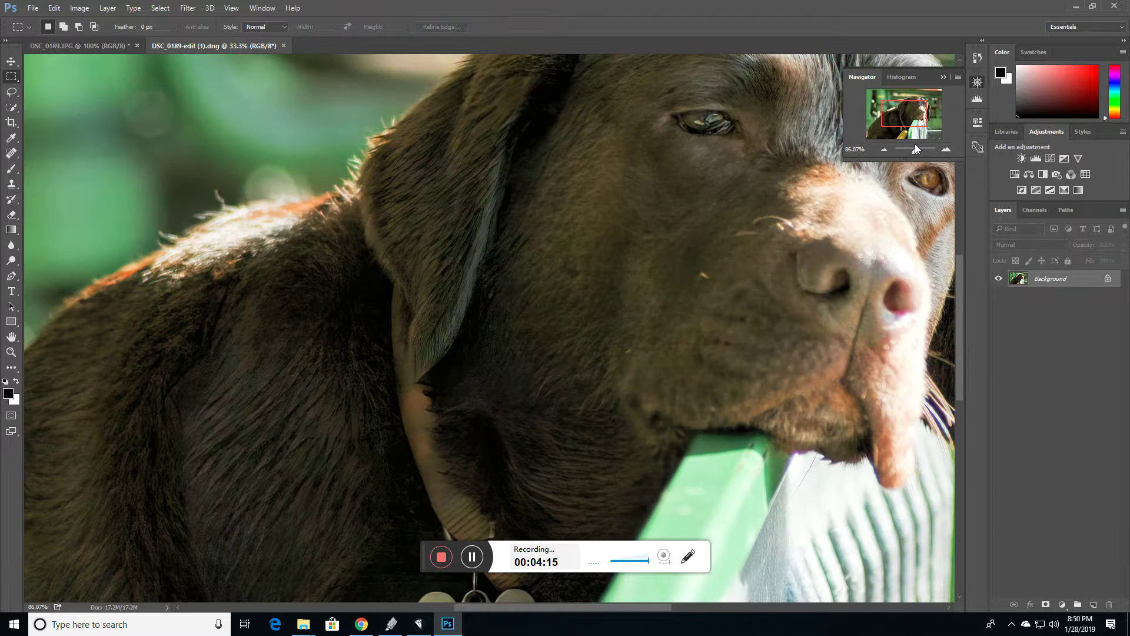
click(228, 8)
click(281, 141)
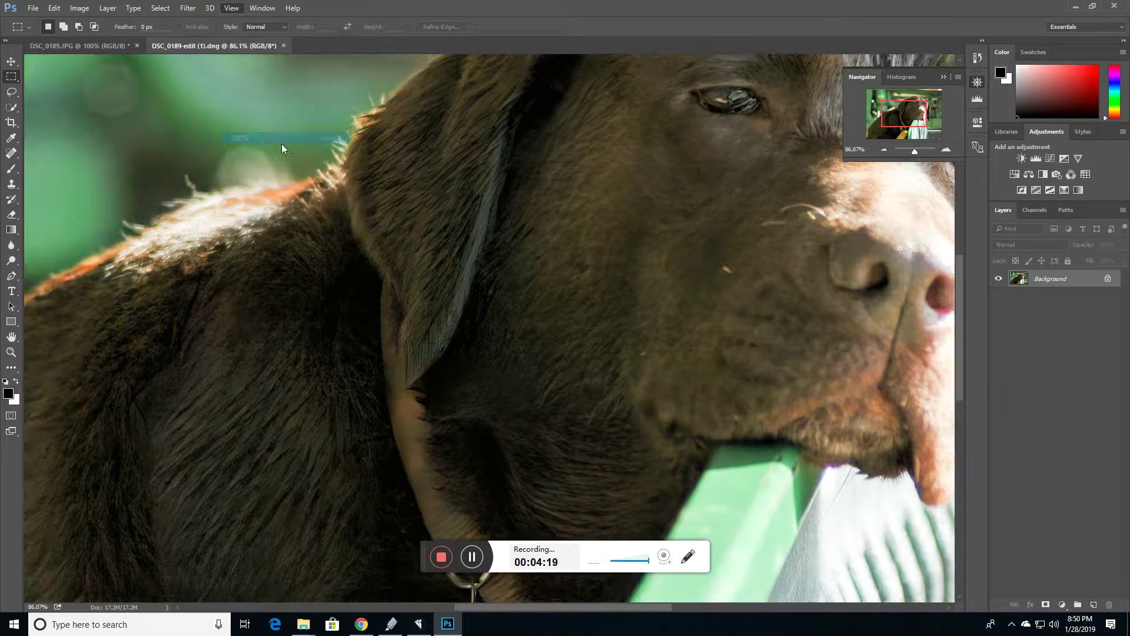
drag(904, 120, 915, 115)
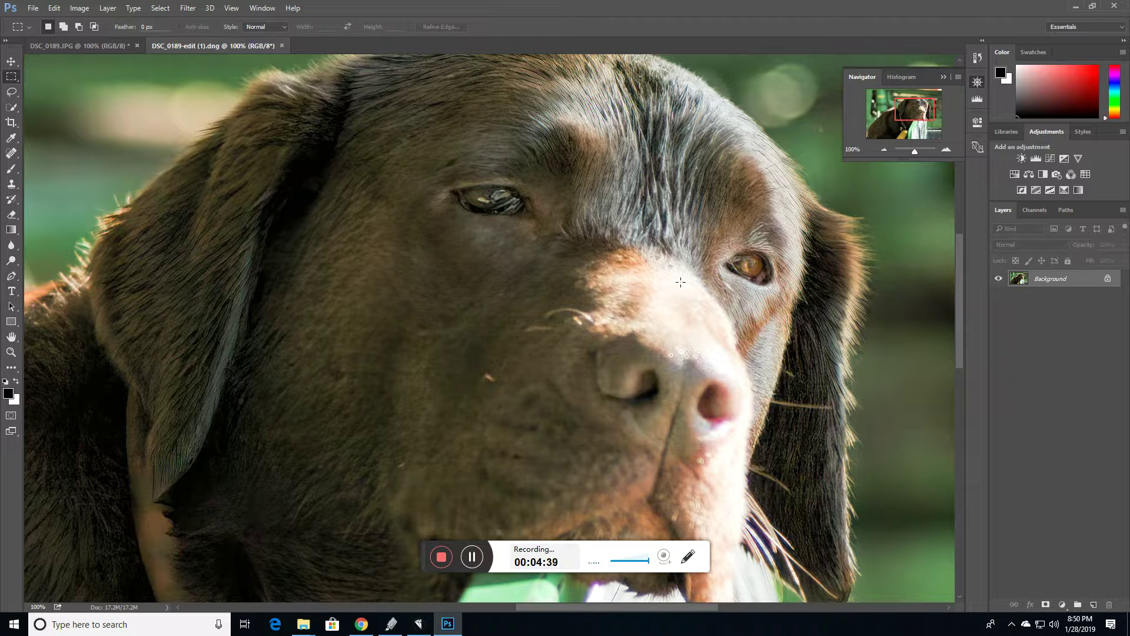
drag(923, 107, 923, 101)
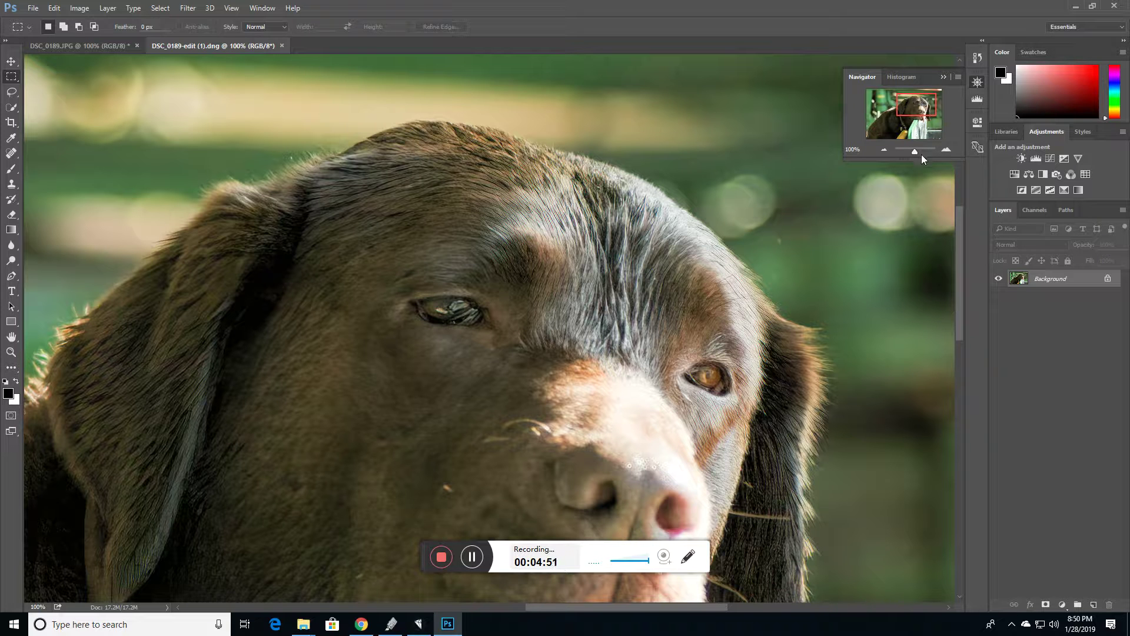
drag(913, 151, 911, 152)
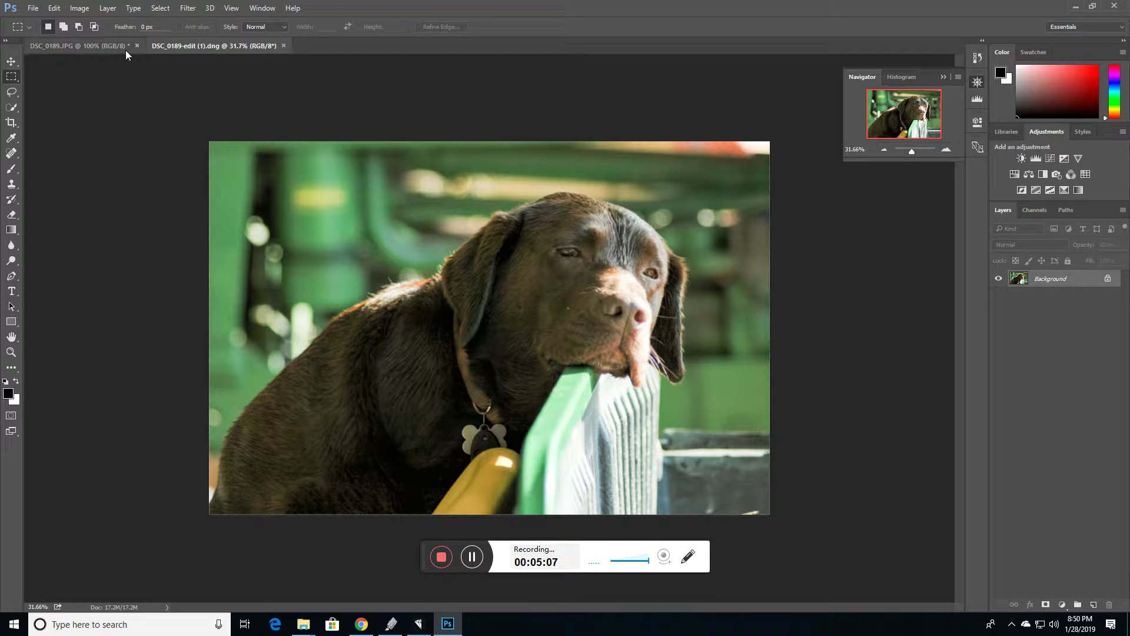
- Compare the zoomed-out DSC_0189.JPG with the DNG enlarged to about 58%
click(84, 41)
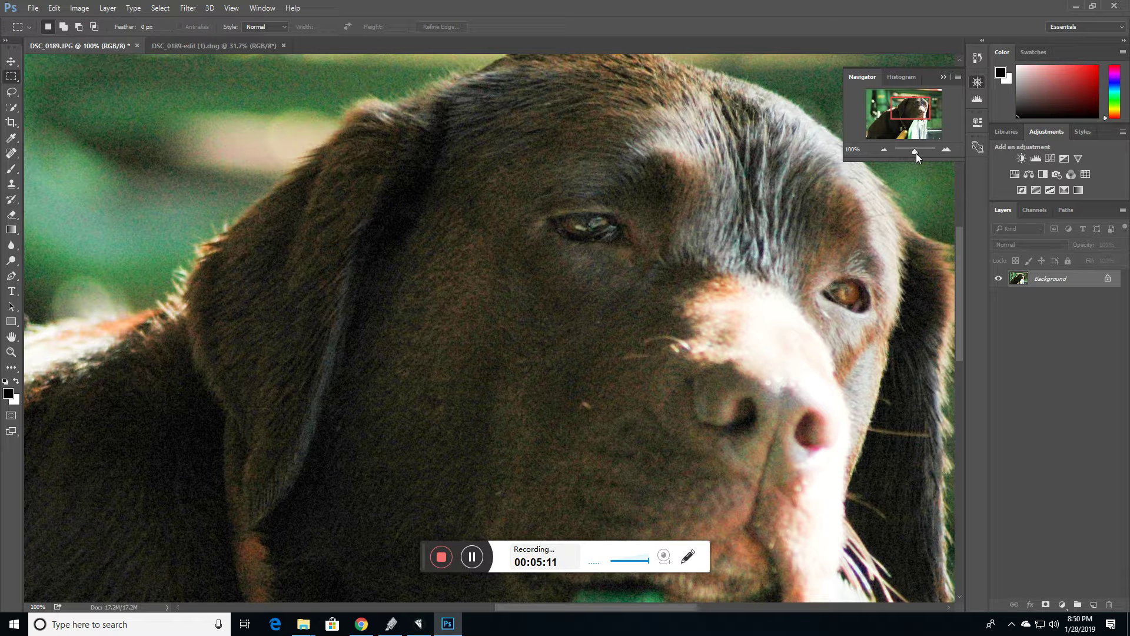
drag(916, 153, 913, 149)
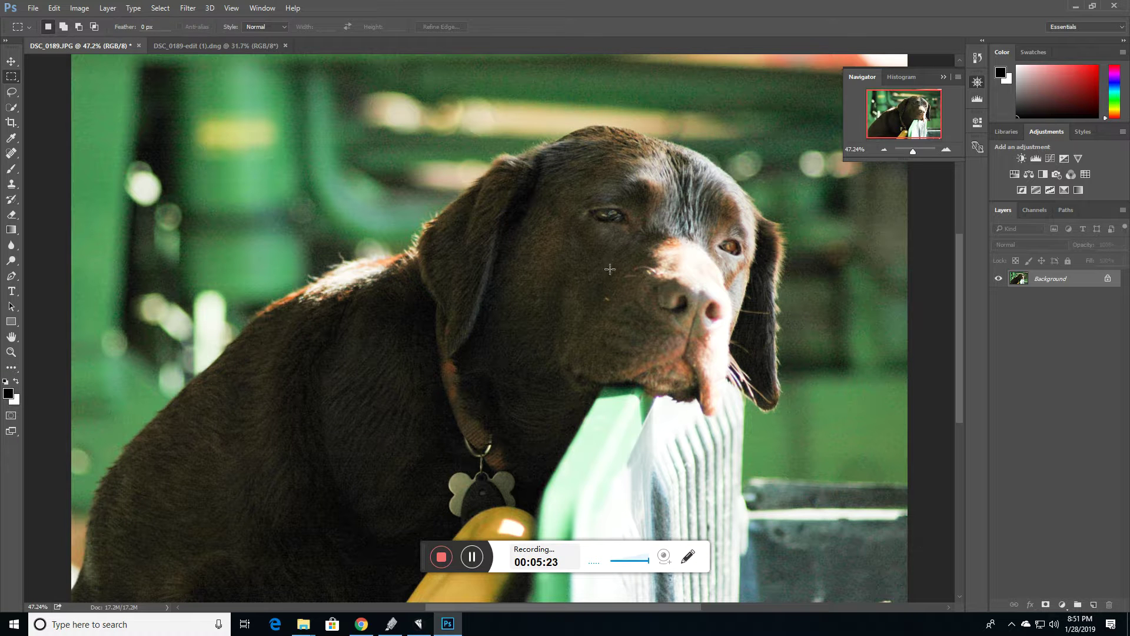
click(232, 45)
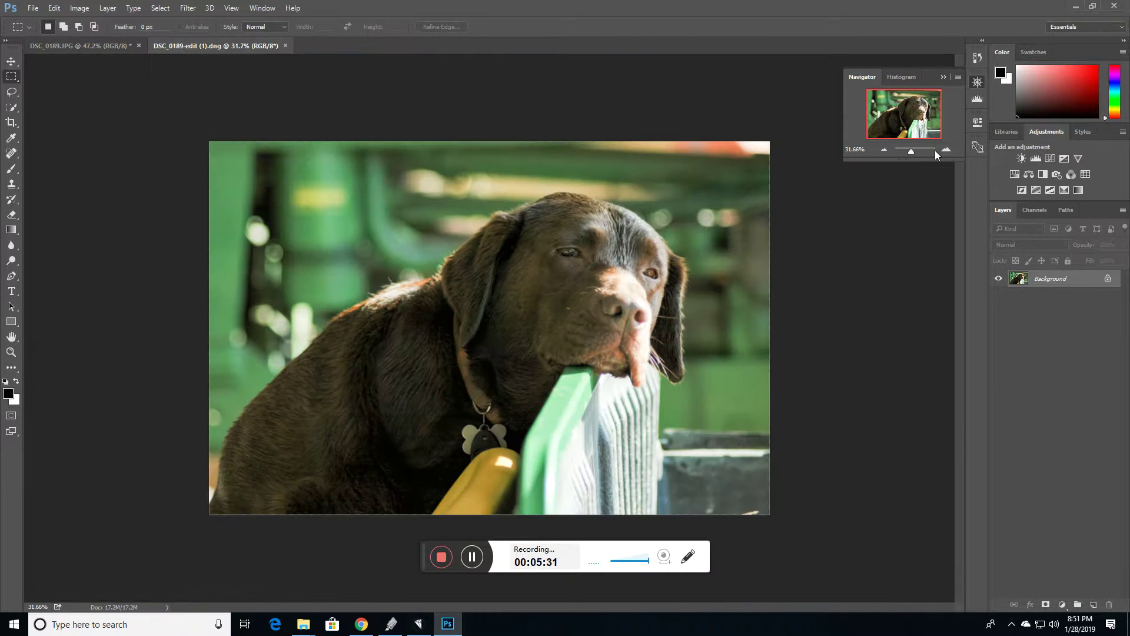
drag(913, 150, 914, 152)
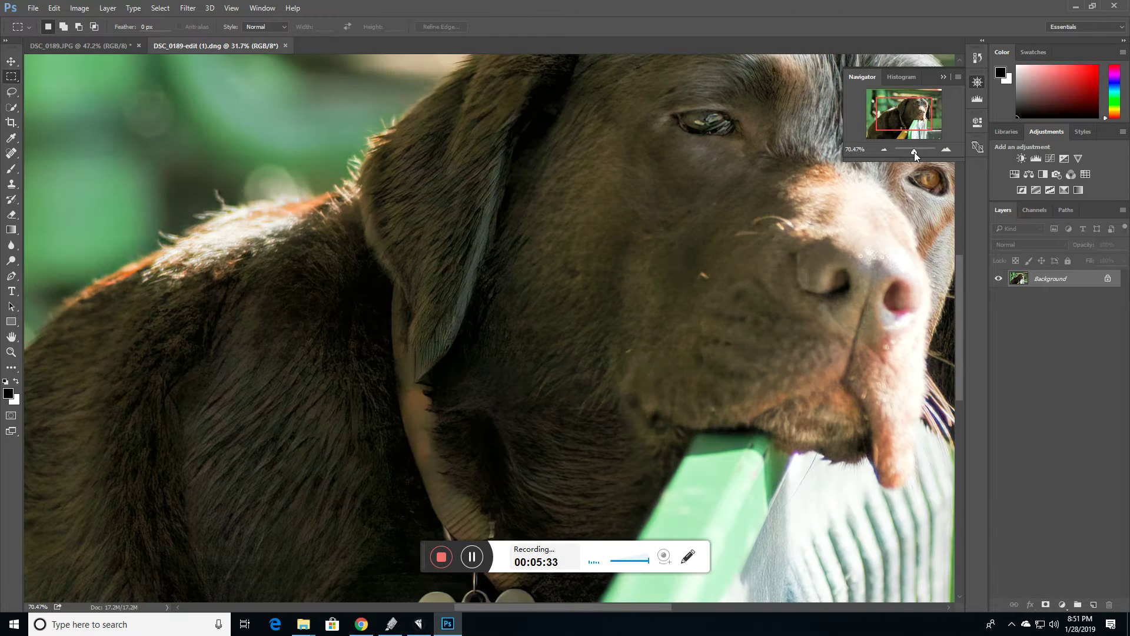